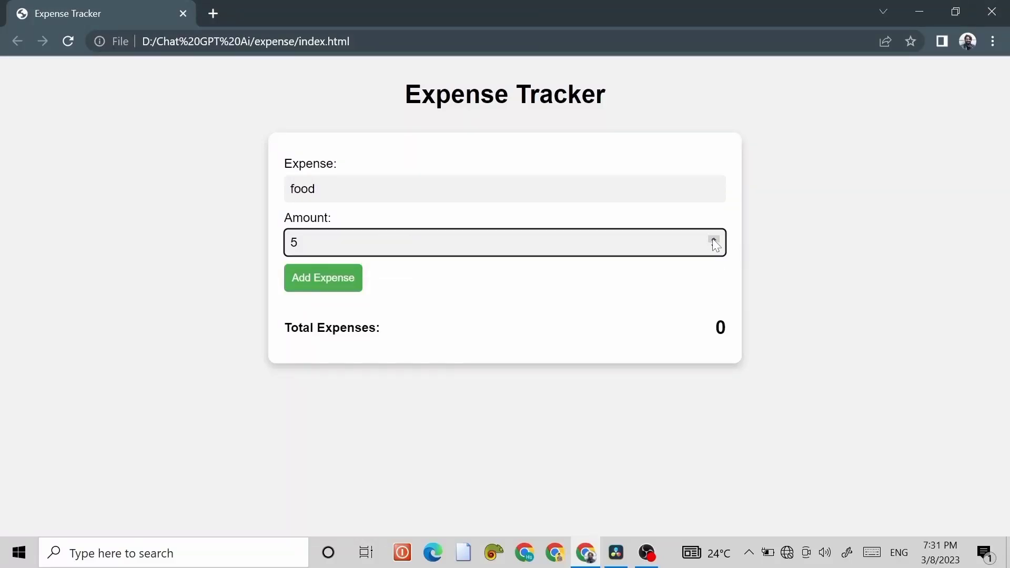
# Step: Add food at 6.00 and water bottle at 2.00, making the total 8.00
pyautogui.click(713, 240)
pyautogui.click(323, 278)
pyautogui.write('water bottle')
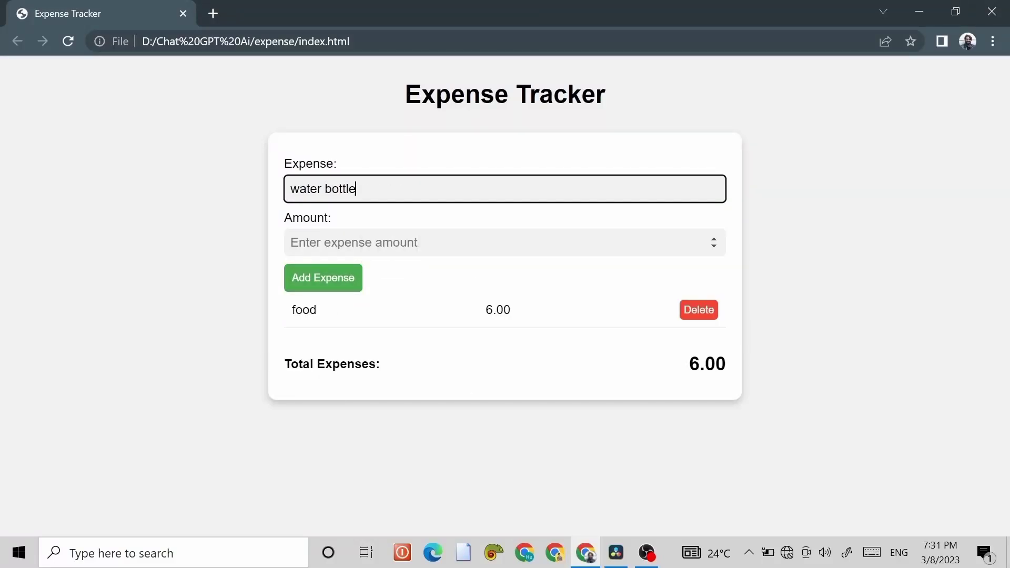
pyautogui.press('Tab')
pyautogui.write('2')
pyautogui.click(323, 278)
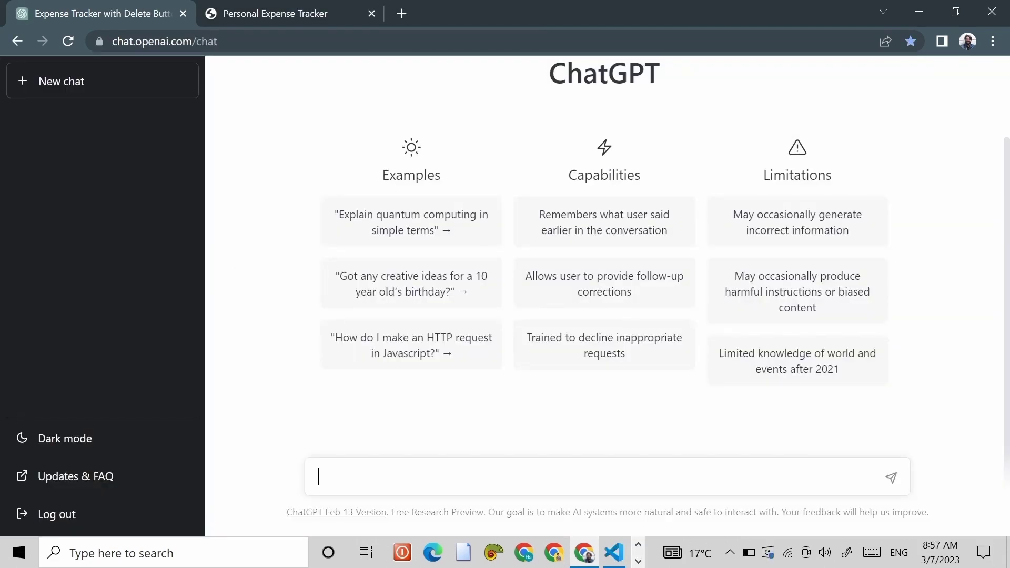
pyautogui.write('write code to make a personal expense tracker using html.css and javascript with square shape design with delete expense button and showing total expenses')
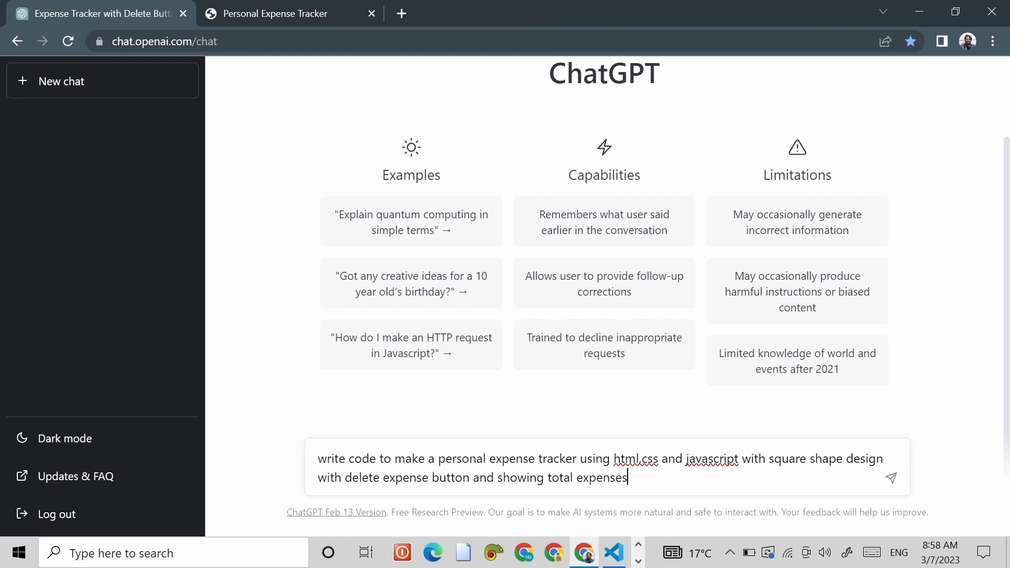
pyautogui.write('a')
# Step: Send the prompt for a square-design HTML/CSS/JavaScript expense tracker with delete and total
pyautogui.press('Return')
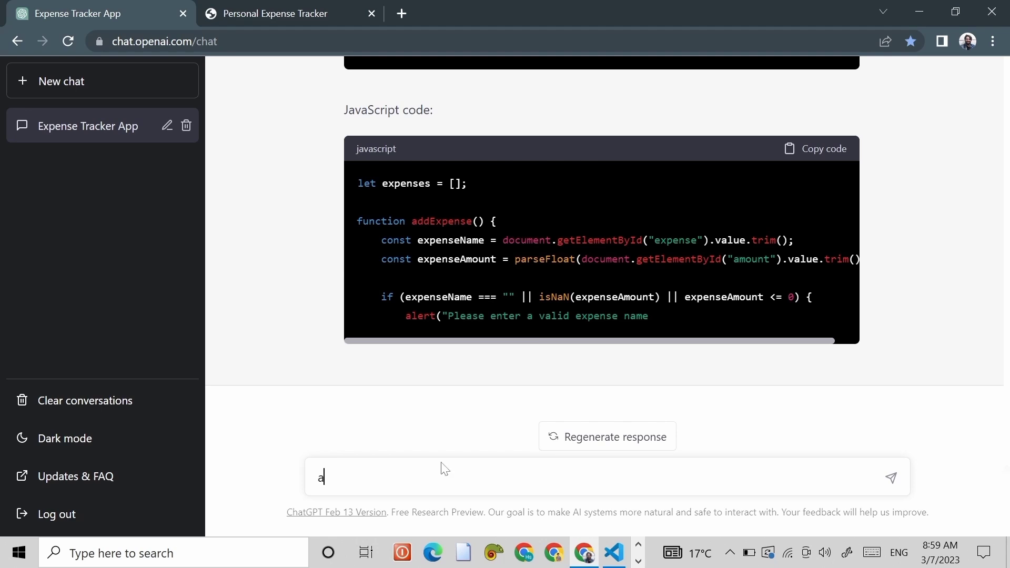
pyautogui.write('dd javas')
pyautogui.write('cript ')
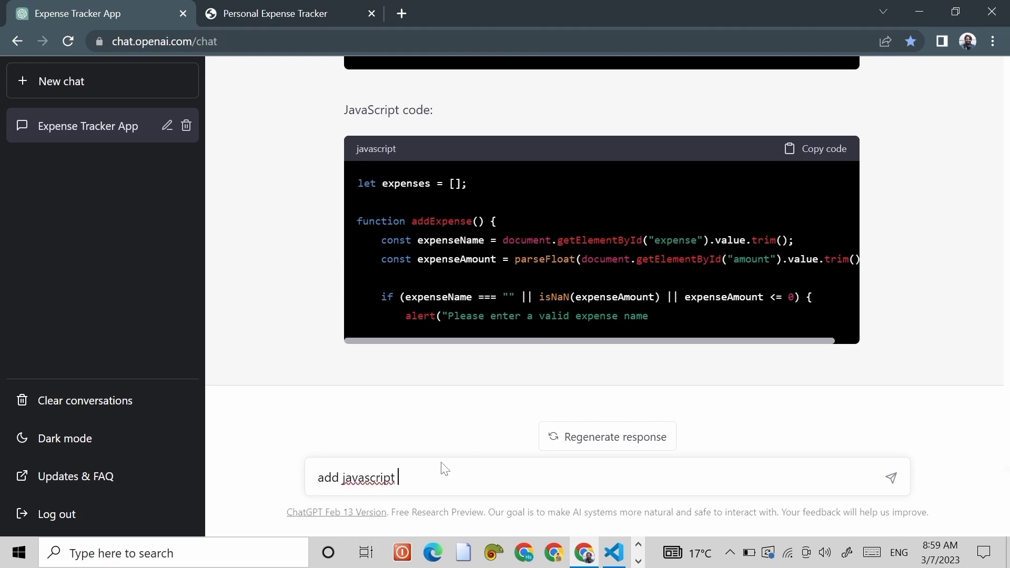
pyautogui.write('code')
# Step: Send 'add javascript code' to get the tracker's JavaScript from ChatGPT
pyautogui.press('Return')
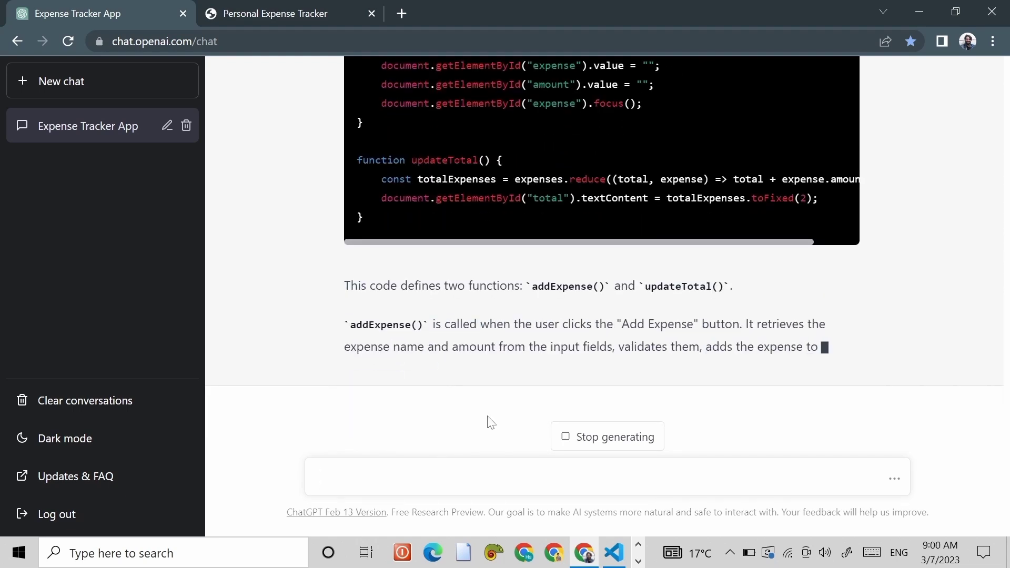
pyautogui.scroll(5, 486, 419)
pyautogui.scroll(5, 486, 419)
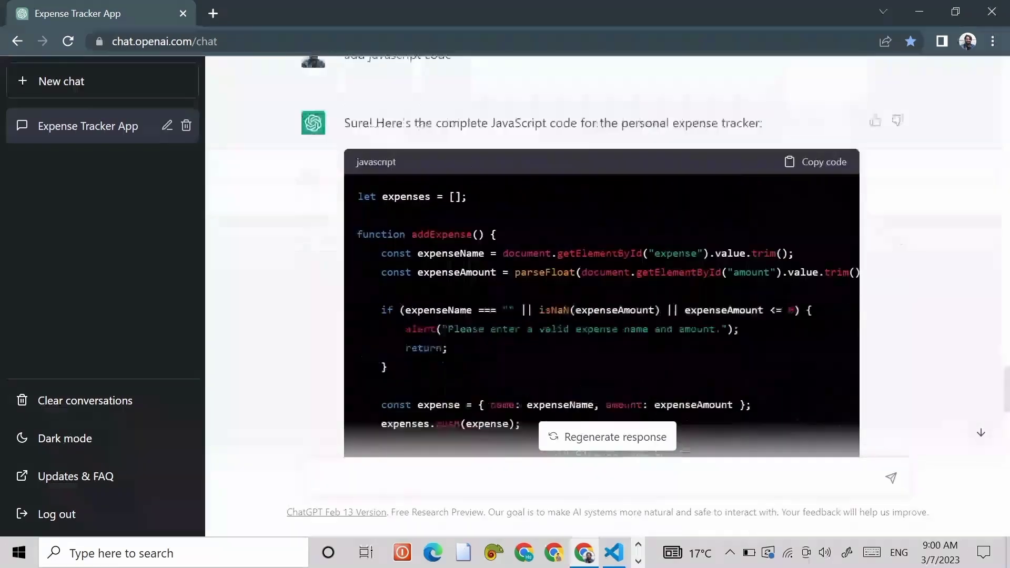
pyautogui.scroll(5, 602, 253)
pyautogui.scroll(5, 601, 253)
pyautogui.scroll(5, 602, 252)
pyautogui.scroll(5, 602, 253)
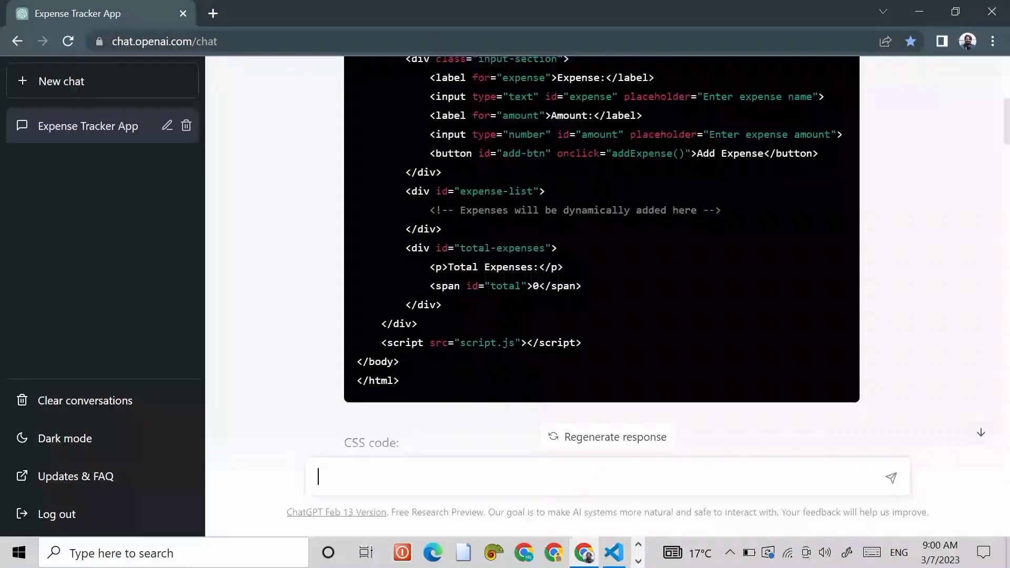
pyautogui.scroll(5, 601, 253)
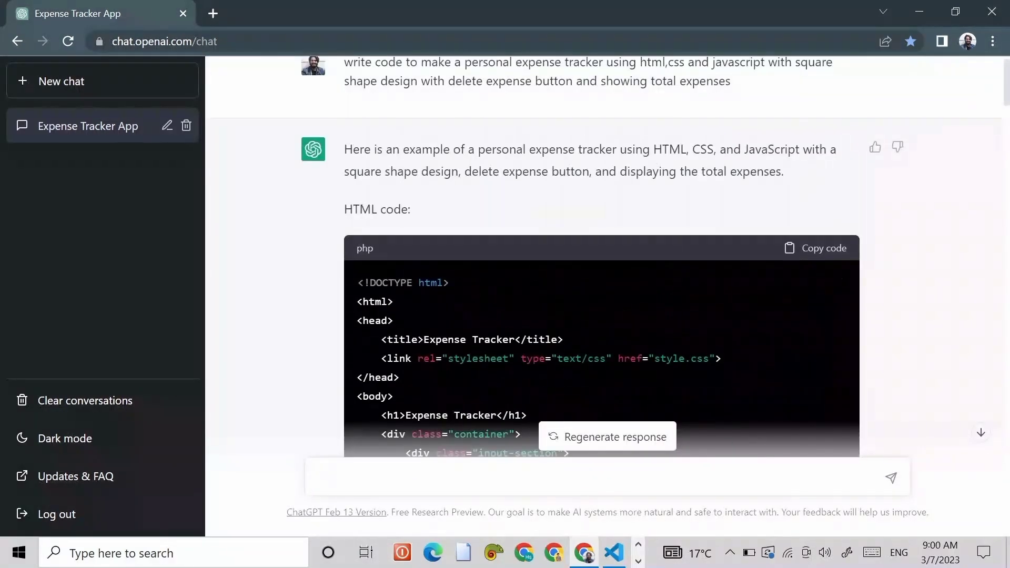
# Step: Paste ChatGPT's HTML markup into the empty index.html in VS Code
pyautogui.click(813, 250)
pyautogui.click(614, 552)
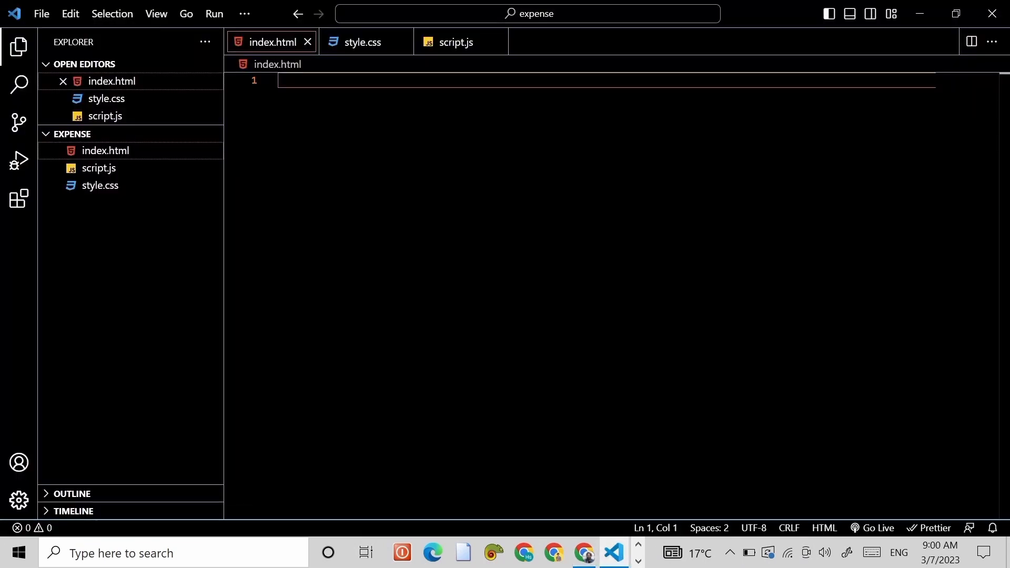
pyautogui.write('<!DOCTYPE html> <html> <head>   <title>Expense Tracker</title>   <link rel="stylesheet" type="text/css" href="style.css"> </head> <body>   <h1>Expense Tracker</h1>   <div class="container">     <div class="input-section">       <label for="expense">Expense:</label>       <input type="text" id="expense" placeholder="Enter expense name">       <label for="amount">Amount:</label>       <input type="number" id="amount" placeholder="Enter expense amount">       <button id="add-btn" onclick="addExpense()">Add Expense</button>     </div>     <div id="expense-list">       <!-- Expenses will be dynamically added here -->     </div>     <div id="total-expenses">       <p>Total Expenses:</p>       <span id="total">0</span>     </div>   </div>   <script src="script.js"></script> </body> </html>')
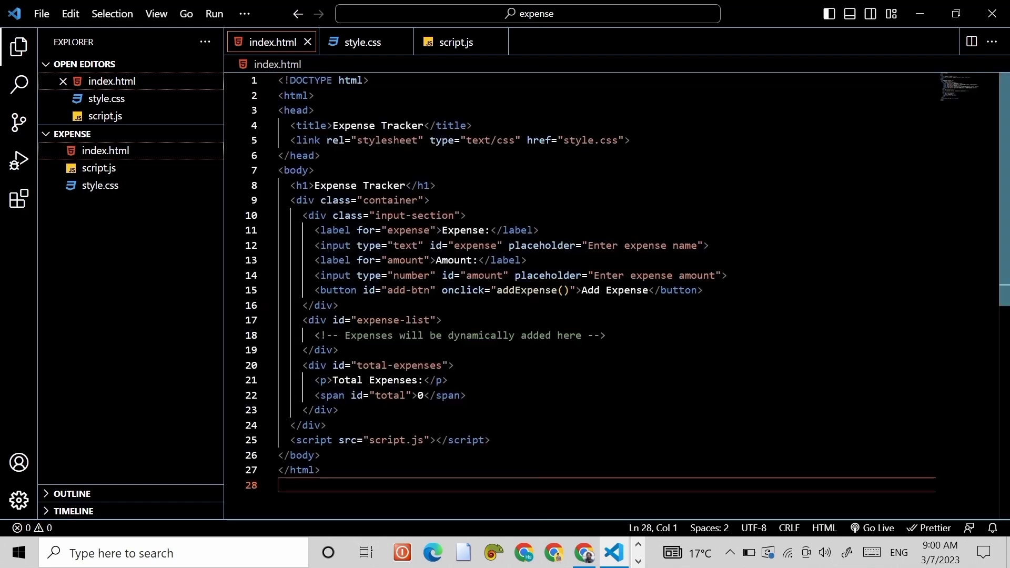
# Step: Copy ChatGPT's CSS block and paste it into the empty style.css
pyautogui.click(584, 553)
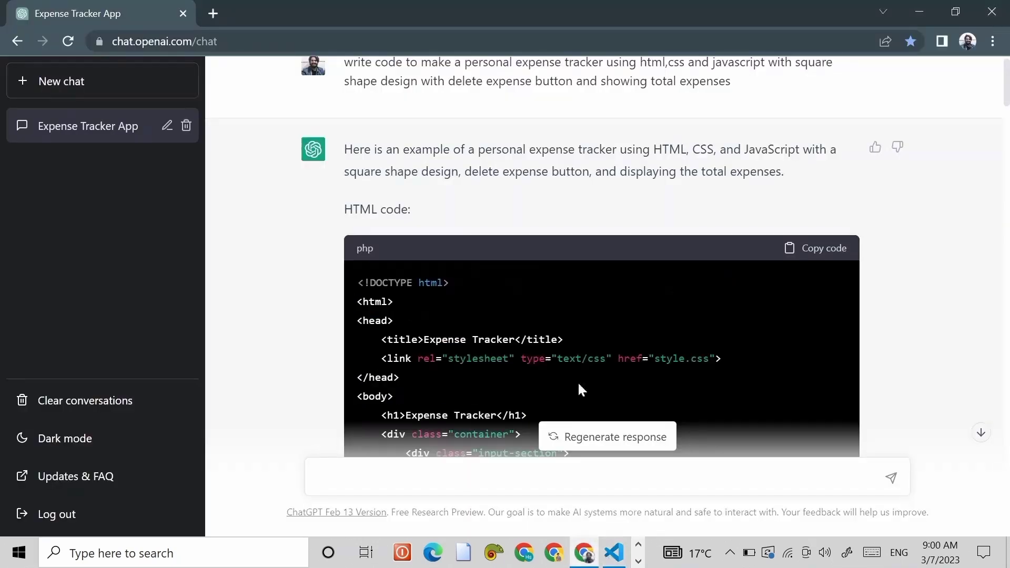
pyautogui.scroll(-5, 593, 237)
pyautogui.scroll(-7, 593, 237)
pyautogui.scroll(2, 595, 246)
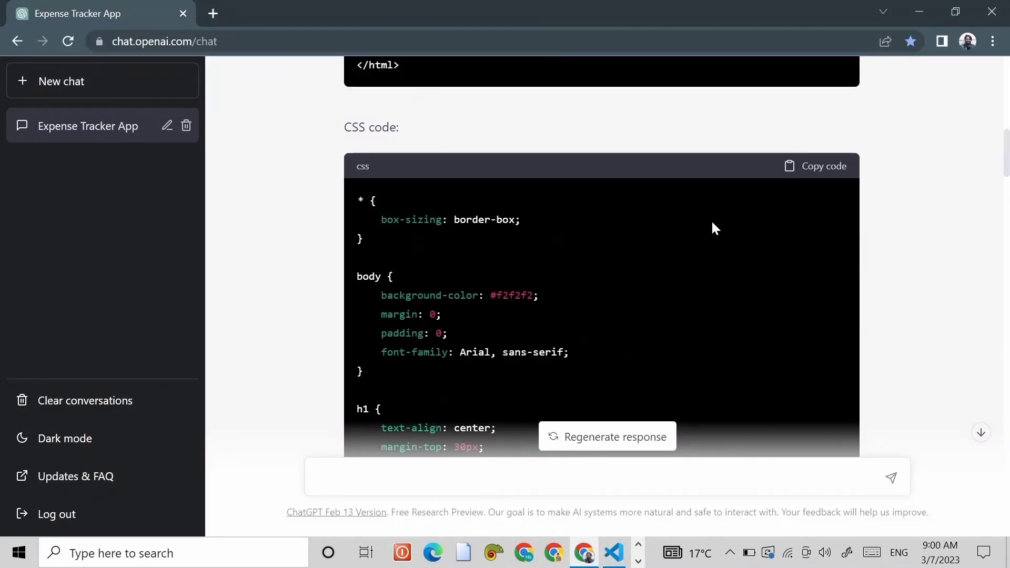
pyautogui.click(816, 174)
pyautogui.click(616, 551)
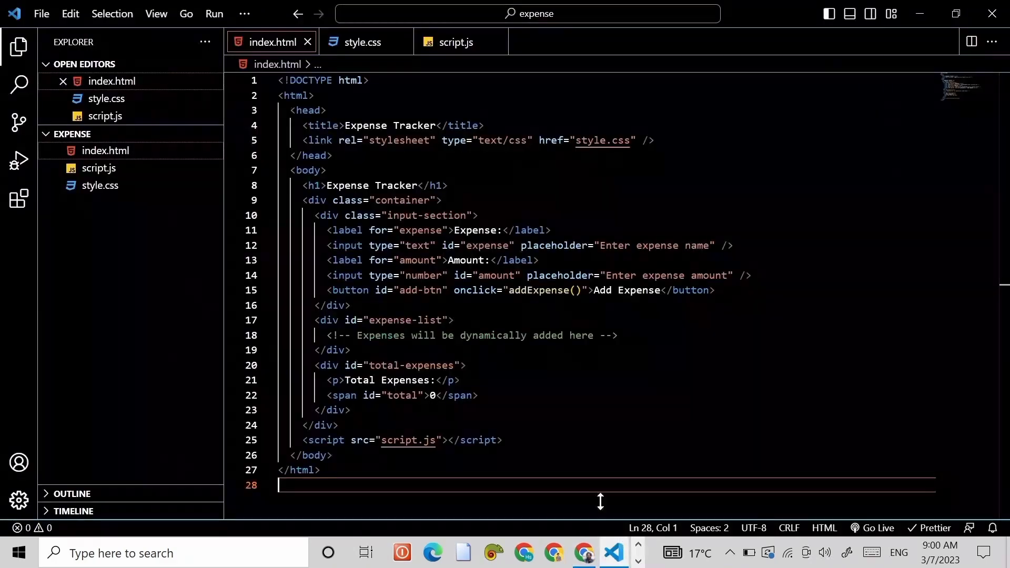
pyautogui.click(363, 43)
pyautogui.hotkey('ctrl', 'v')
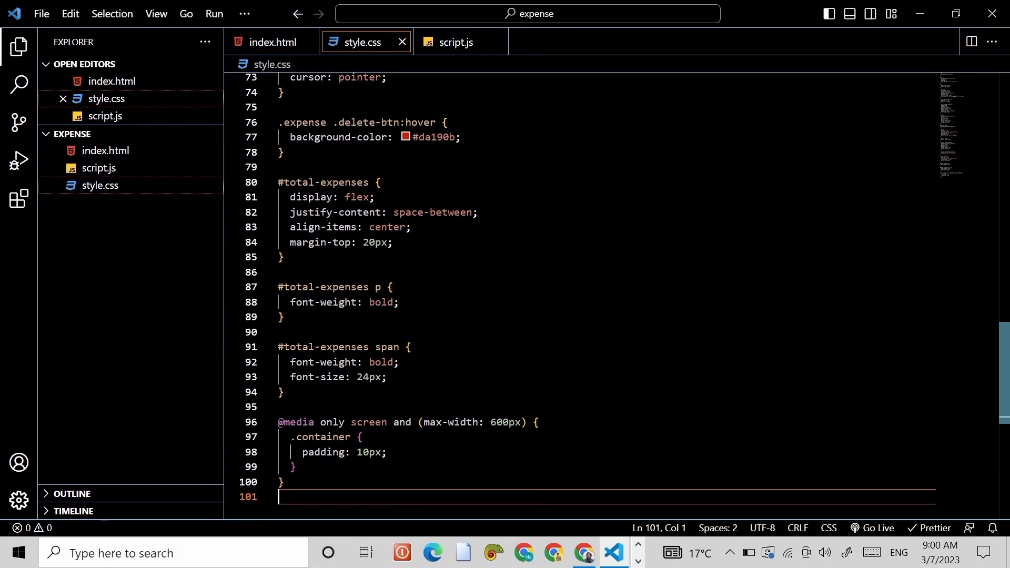
pyautogui.click(381, 182)
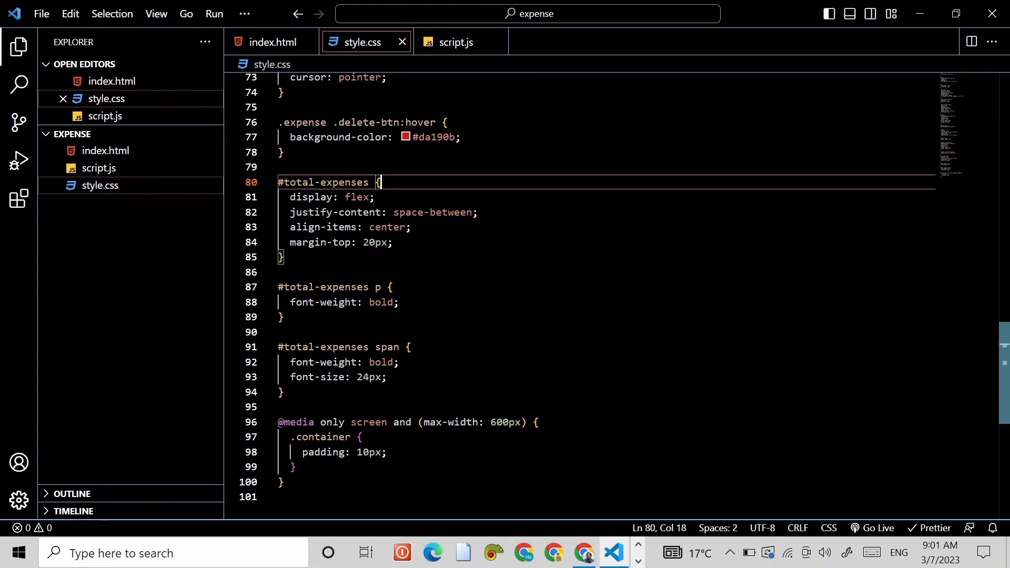
# Step: Paste ChatGPT's JavaScript into script.js, save it, and launch the Go Live preview
pyautogui.click(585, 553)
pyautogui.scroll(-4, 576, 487)
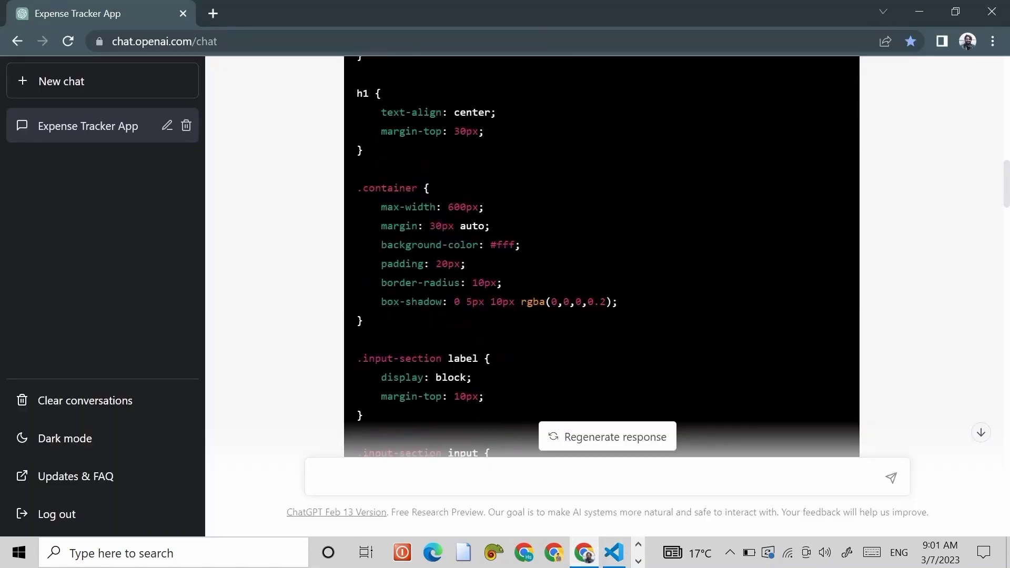
pyautogui.scroll(-5, 571, 293)
pyautogui.scroll(-5, 571, 292)
pyautogui.scroll(-5, 598, 266)
pyautogui.scroll(-5, 620, 250)
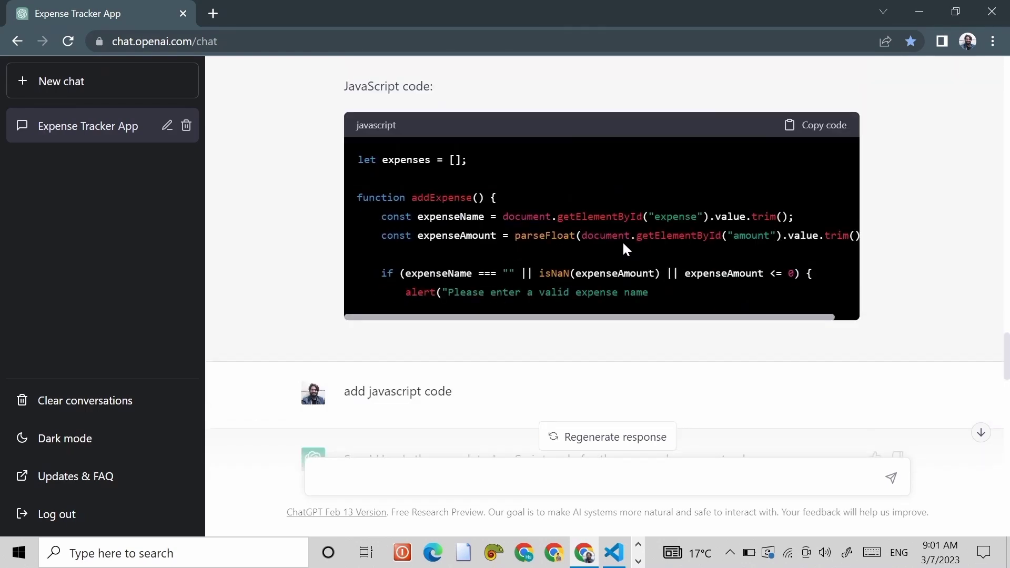
pyautogui.scroll(-3, 623, 244)
pyautogui.scroll(-2, 593, 238)
pyautogui.scroll(1, 610, 222)
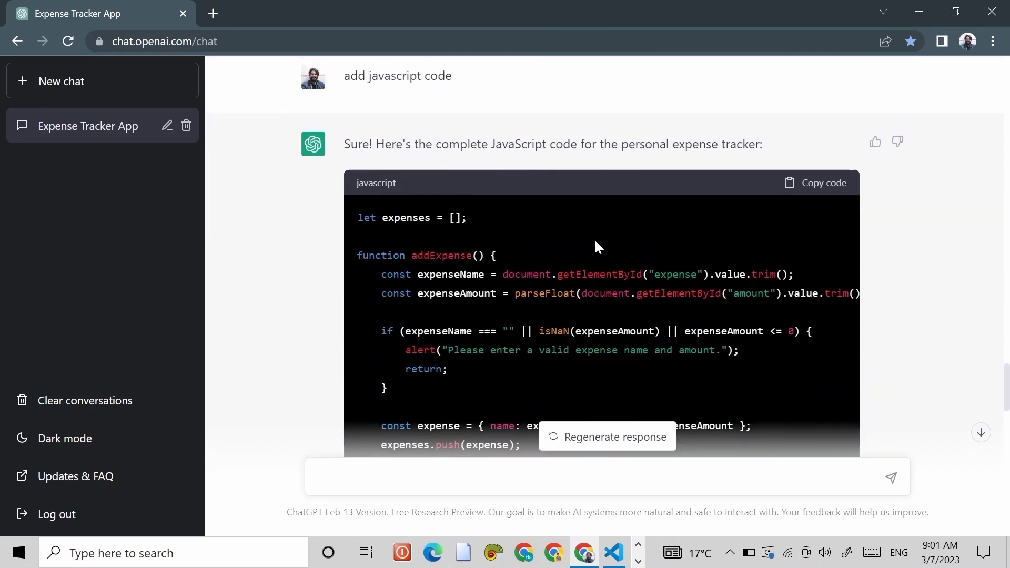
pyautogui.scroll(1, 595, 248)
pyautogui.click(826, 264)
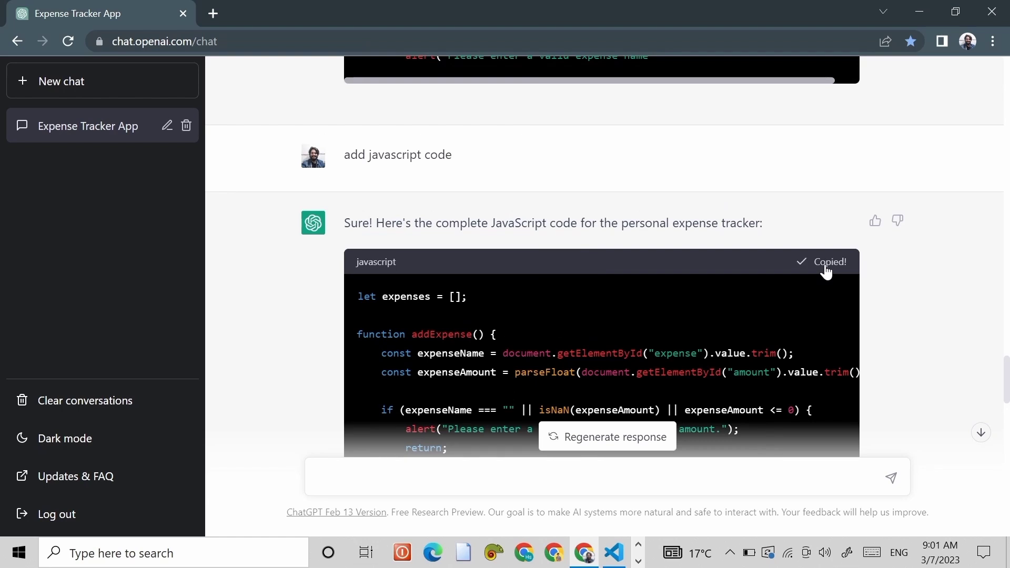
pyautogui.click(615, 553)
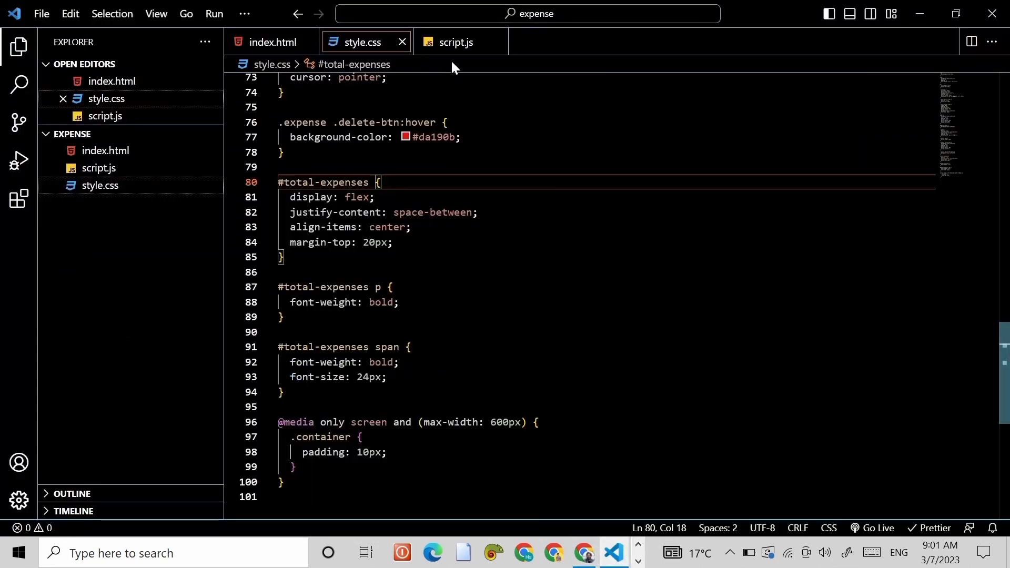
pyautogui.click(450, 43)
pyautogui.hotkey('ctrl', 'v')
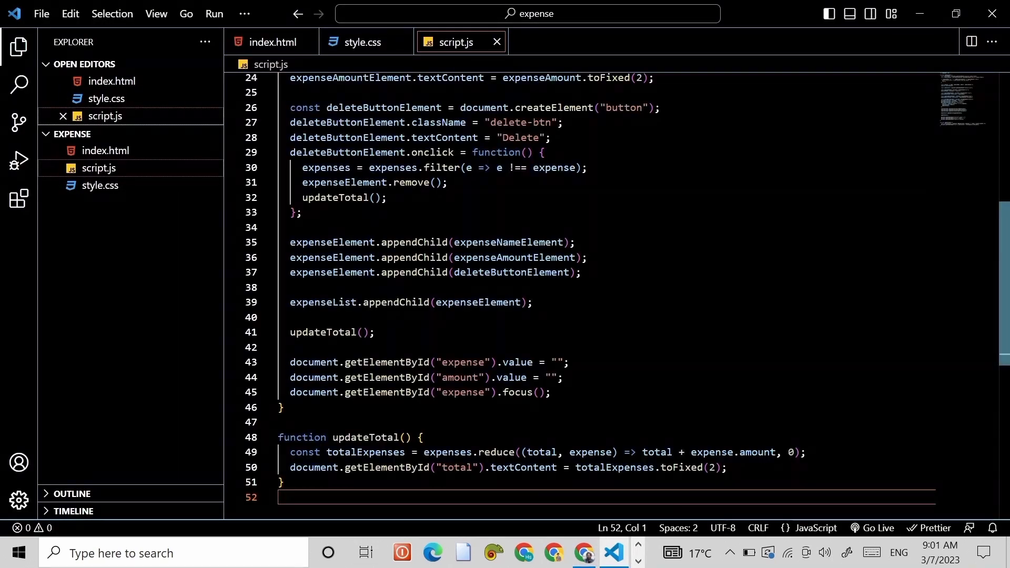
pyautogui.hotkey('ctrl', 's')
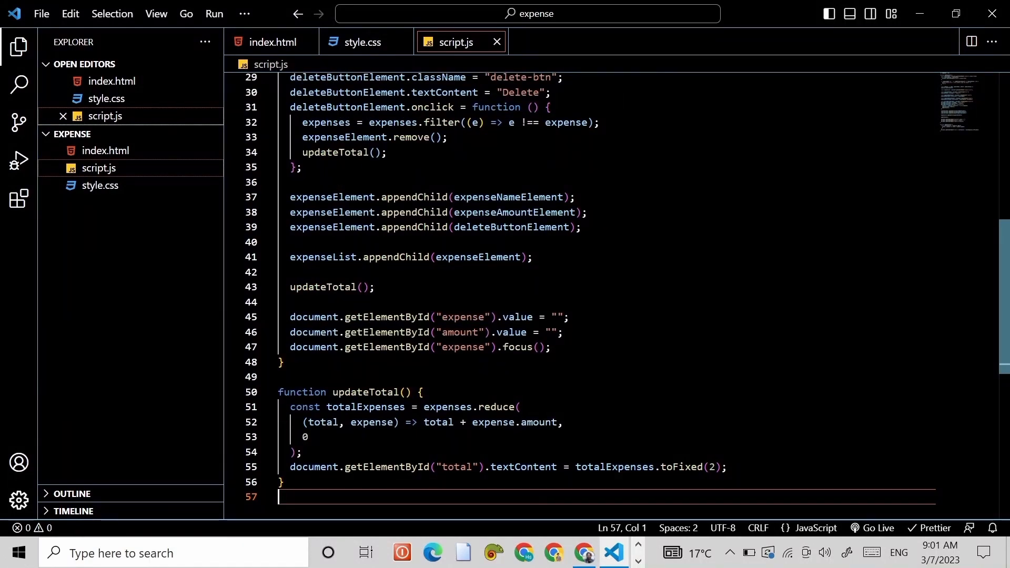
pyautogui.click(872, 528)
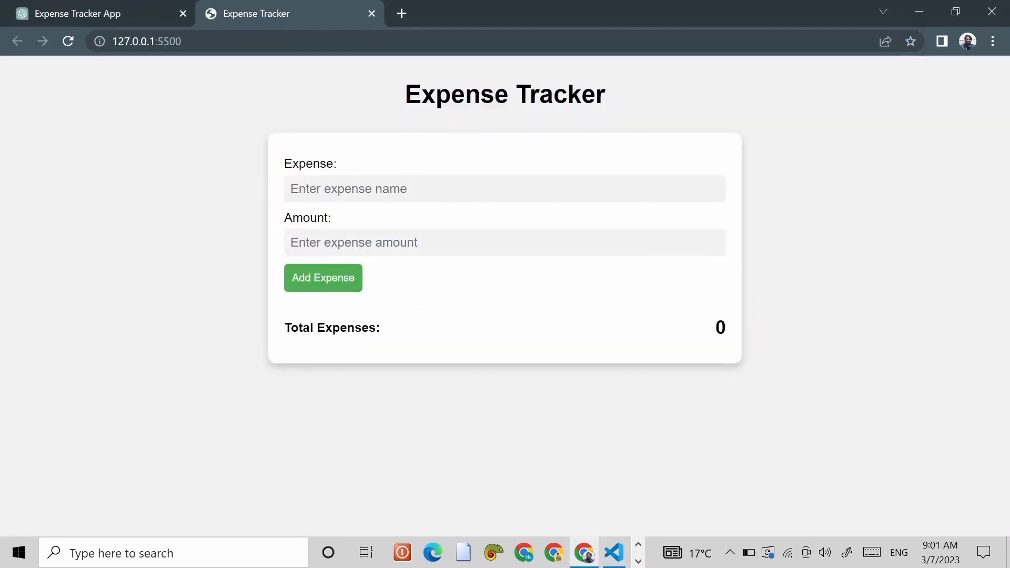
# Step: Add a 'food' expense with amount 5.00 to the tracker
pyautogui.click(379, 188)
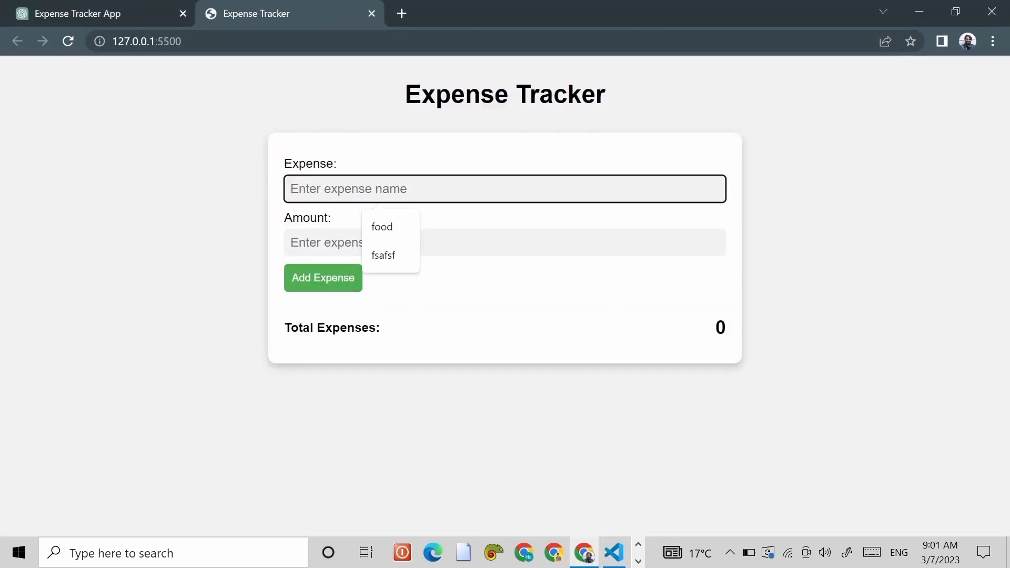
pyautogui.write('f')
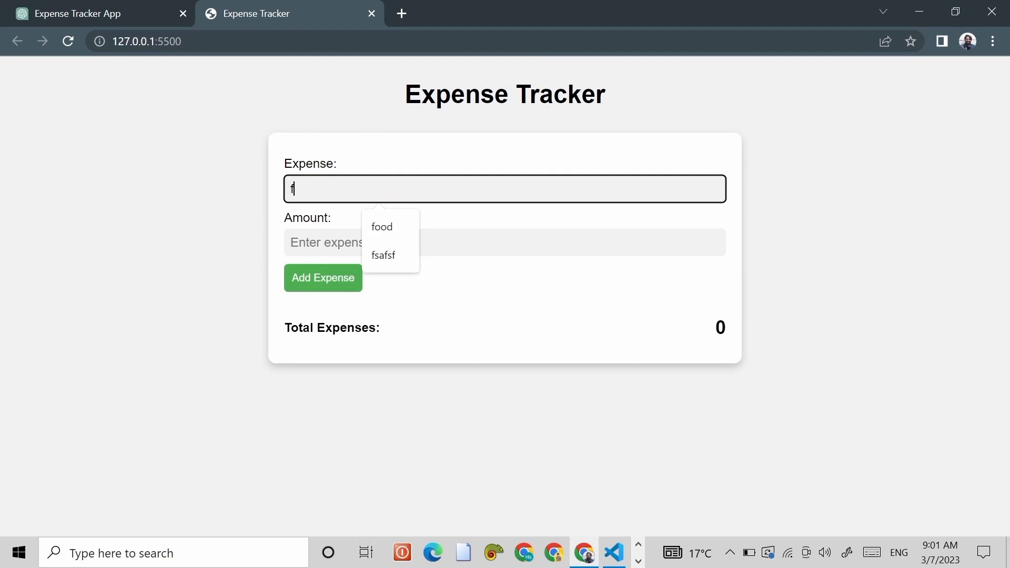
pyautogui.write('ood')
pyautogui.press('Tab')
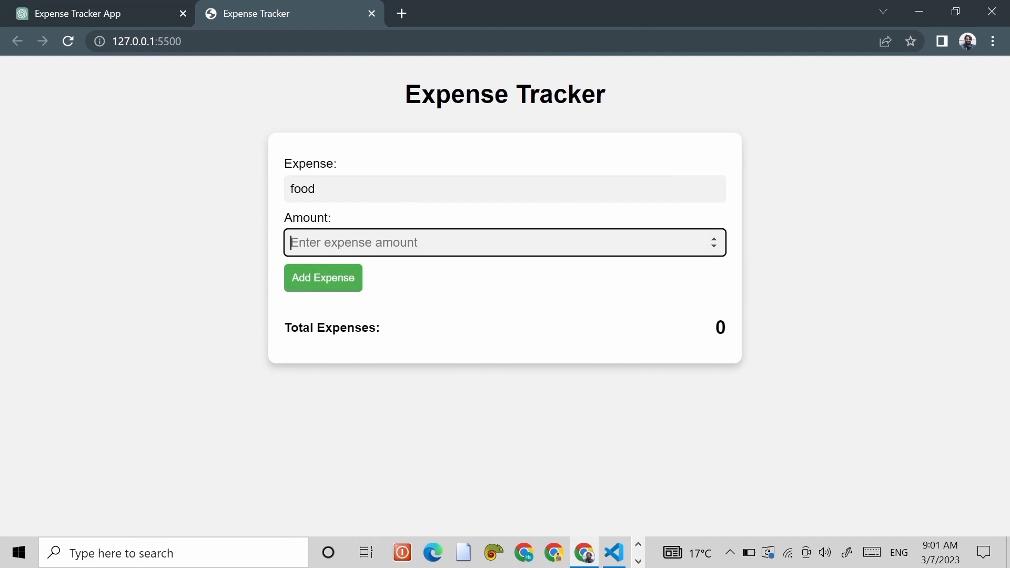
pyautogui.click(711, 240)
pyautogui.write('4')
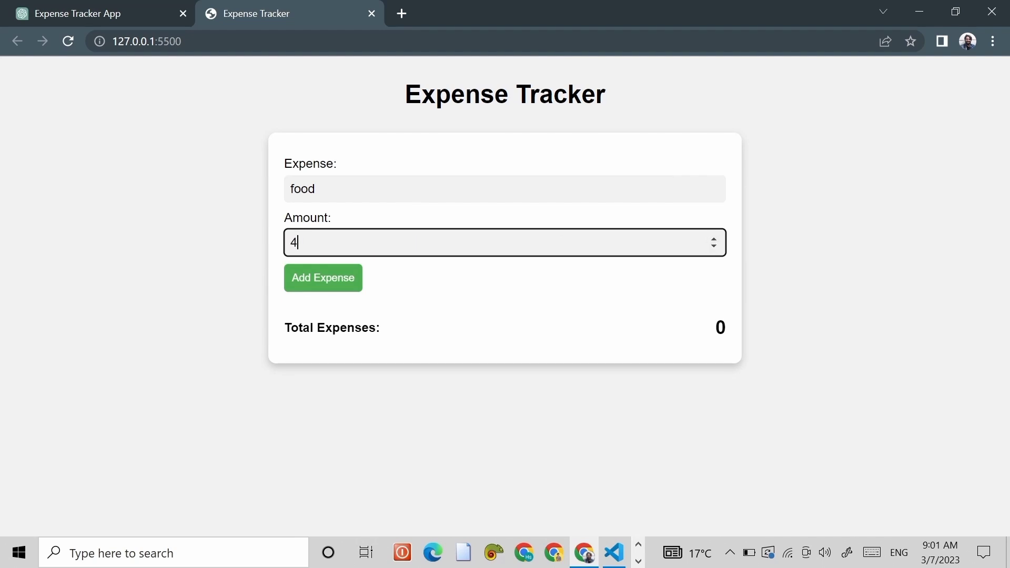
pyautogui.press('BackSpace')
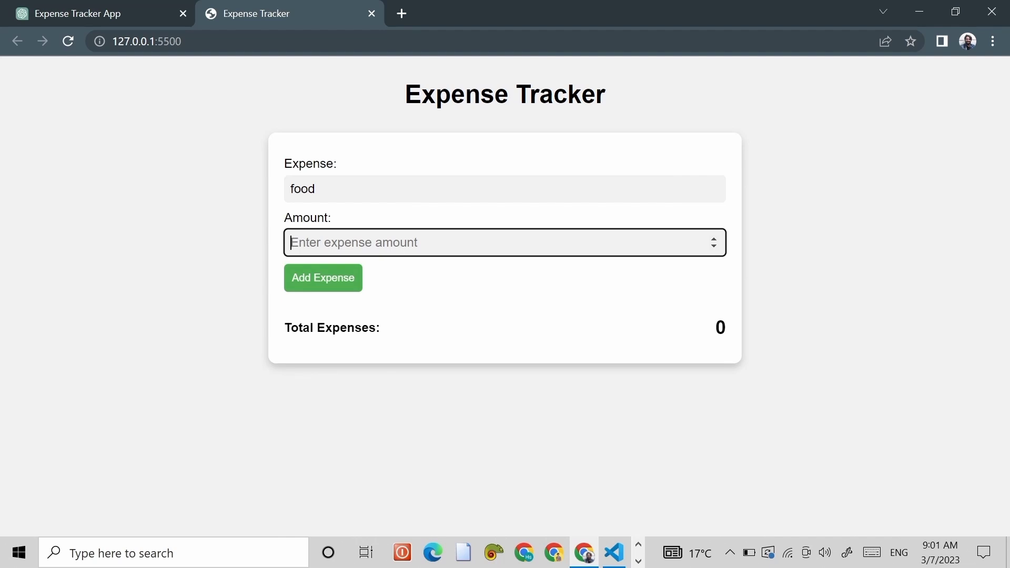
pyautogui.write('5')
pyautogui.click(337, 282)
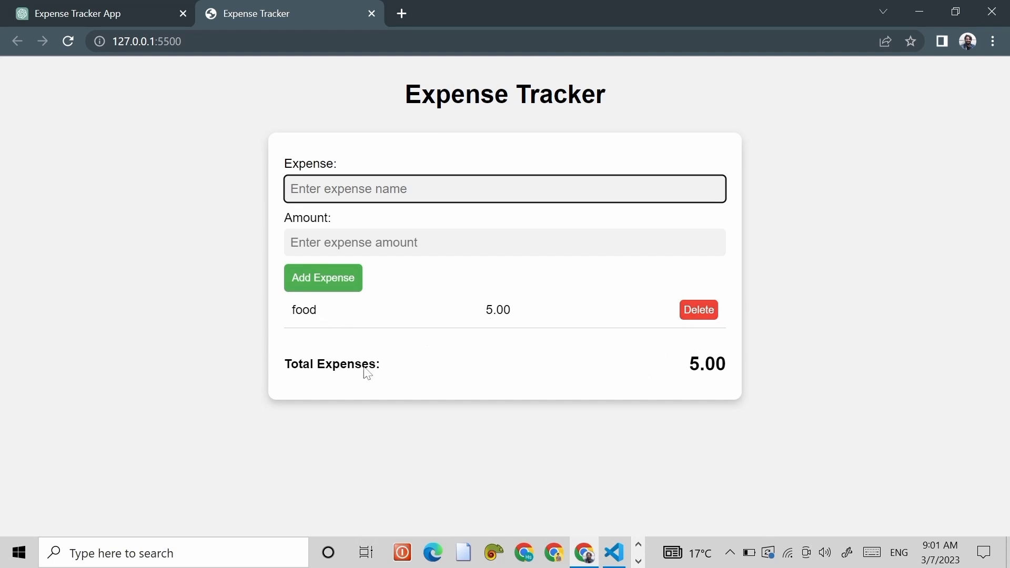
# Step: Add a 'water bottle' expense with amount 2.00, bringing the total to 7.00
pyautogui.click(375, 189)
pyautogui.write('water bottle')
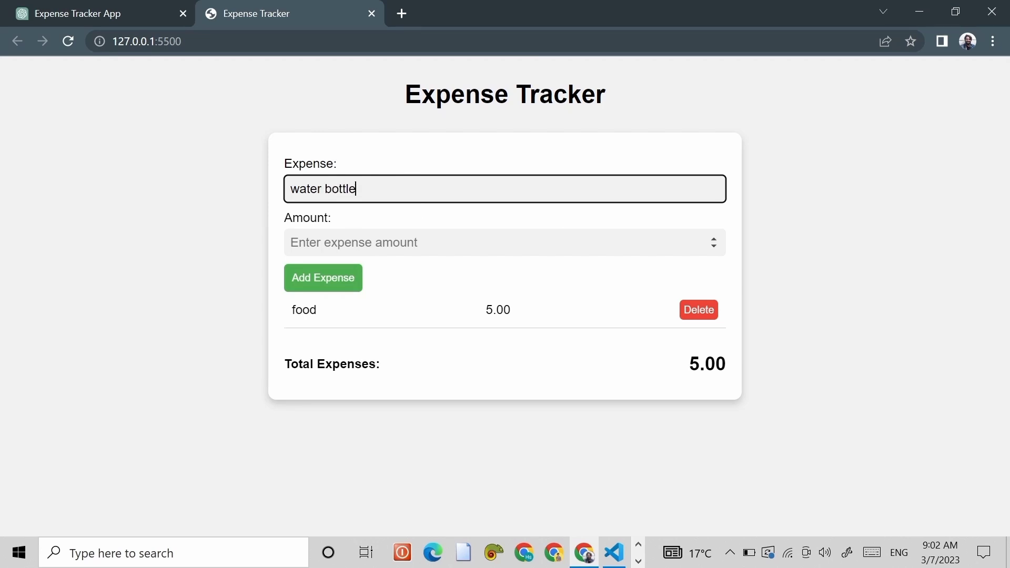
pyautogui.press('Tab')
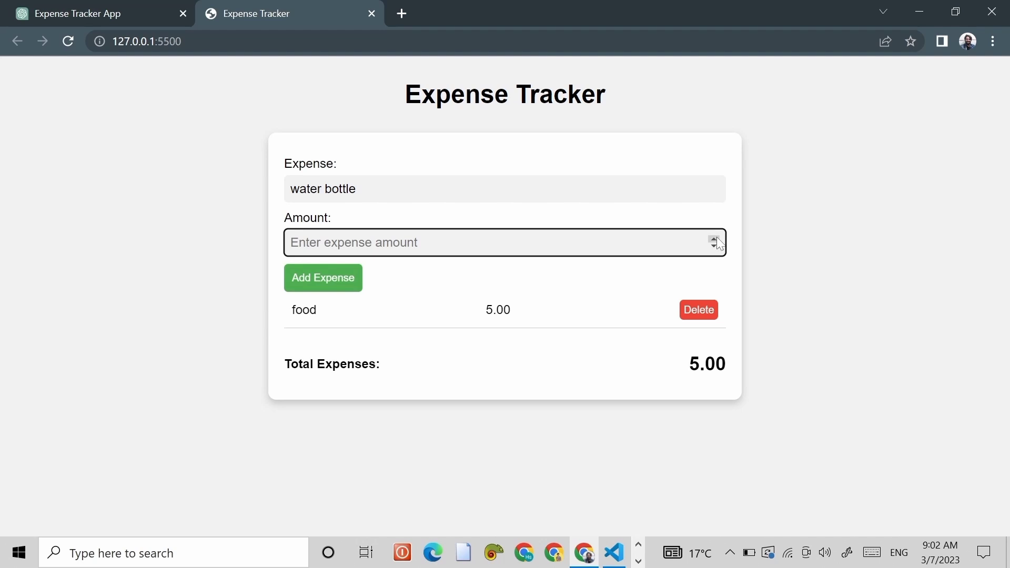
pyautogui.click(715, 240)
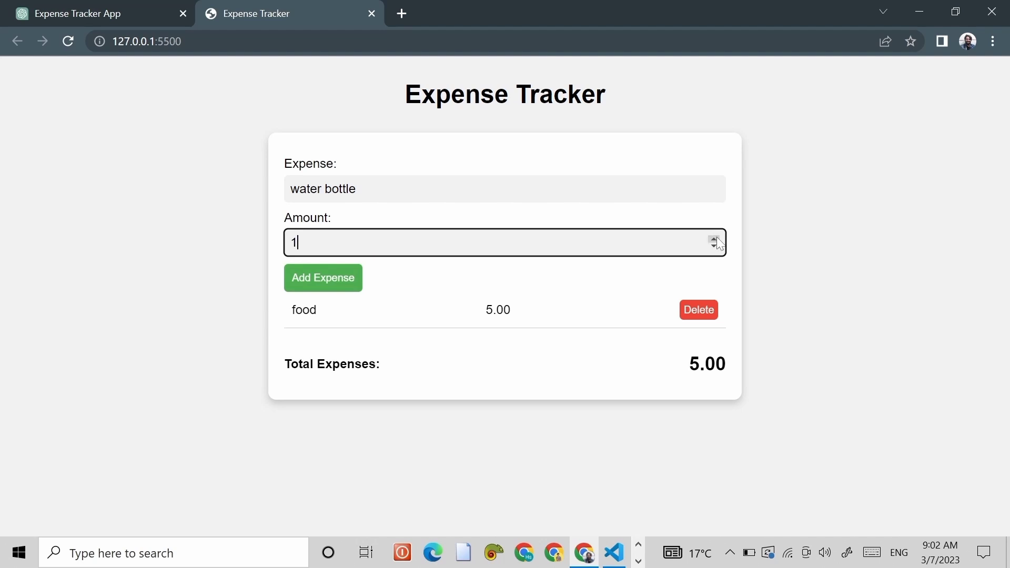
pyautogui.click(330, 288)
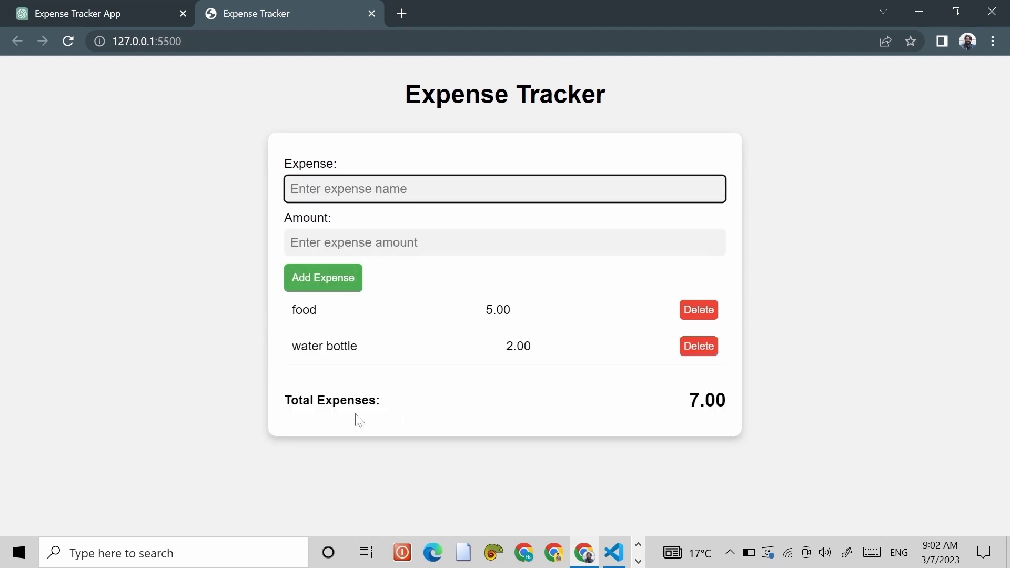
# Step: Delete the water bottle row from the expense list
pyautogui.moveTo(325, 401); pyautogui.dragTo(376, 402)
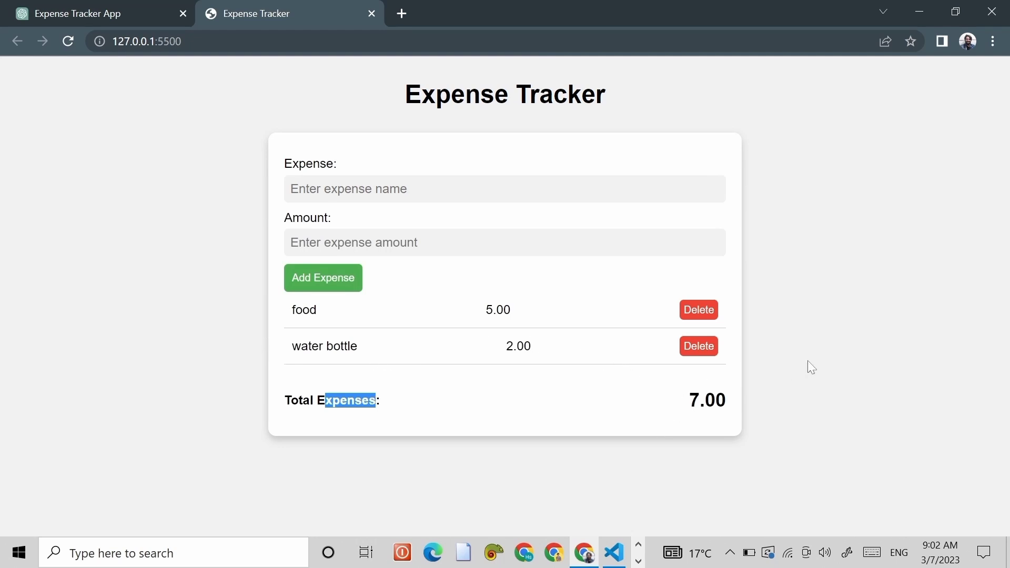
pyautogui.click(842, 361)
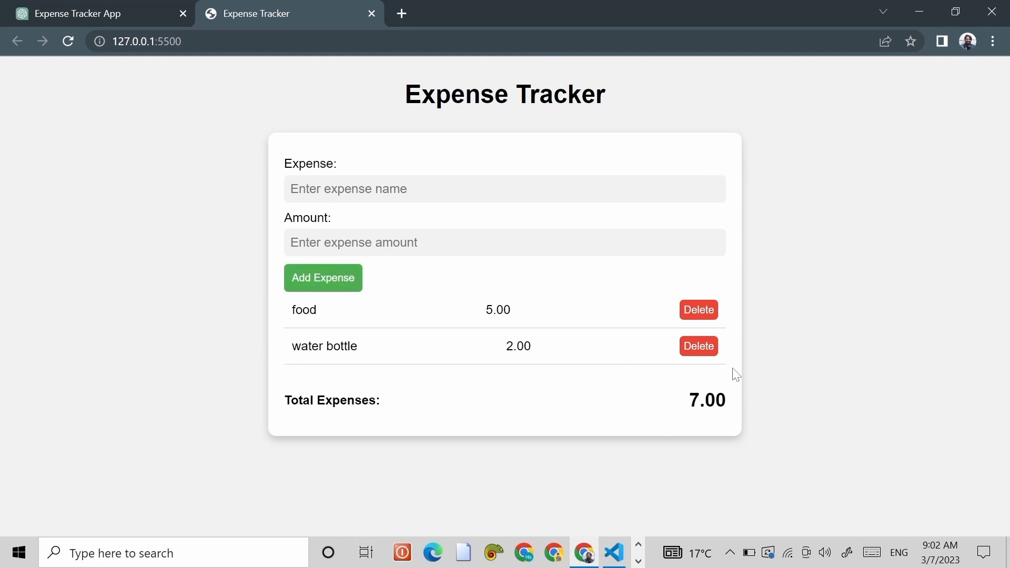
pyautogui.click(699, 347)
# Step: Highlight the updated total expenses line showing 5.00 to check it
pyautogui.doubleClick(702, 359)
pyautogui.click(758, 379)
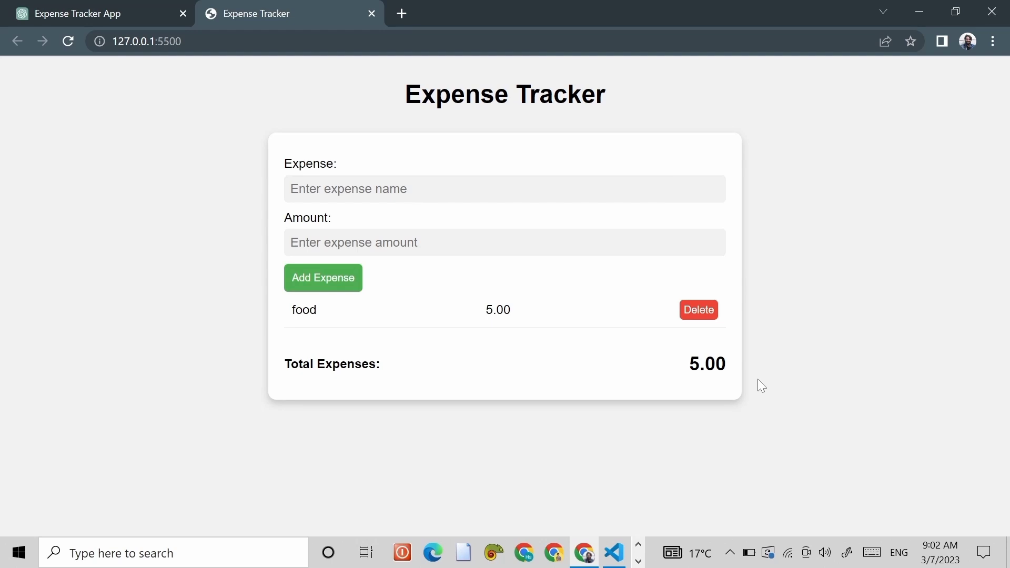
pyautogui.moveTo(387, 391); pyautogui.dragTo(734, 384)
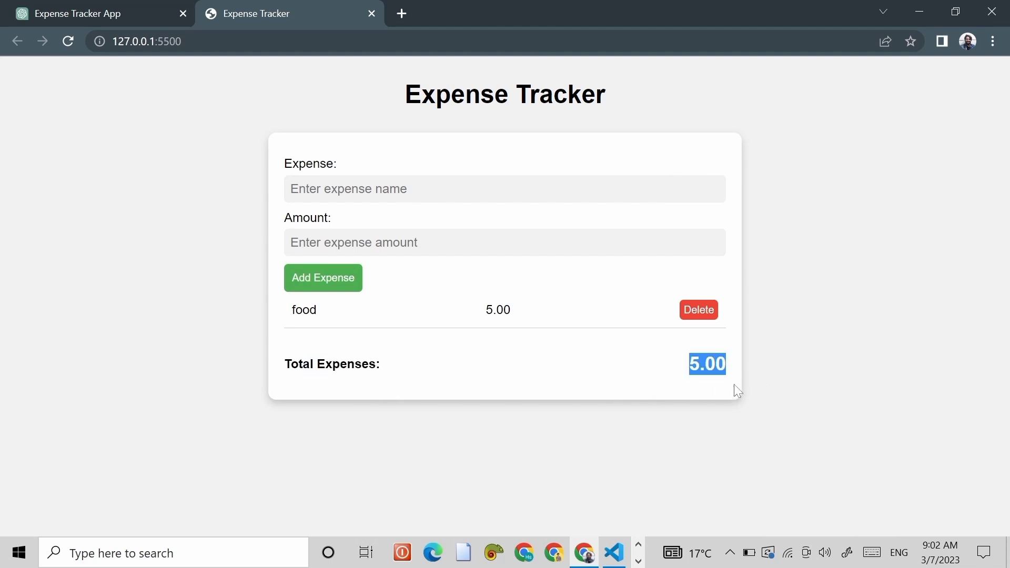
pyautogui.click(758, 385)
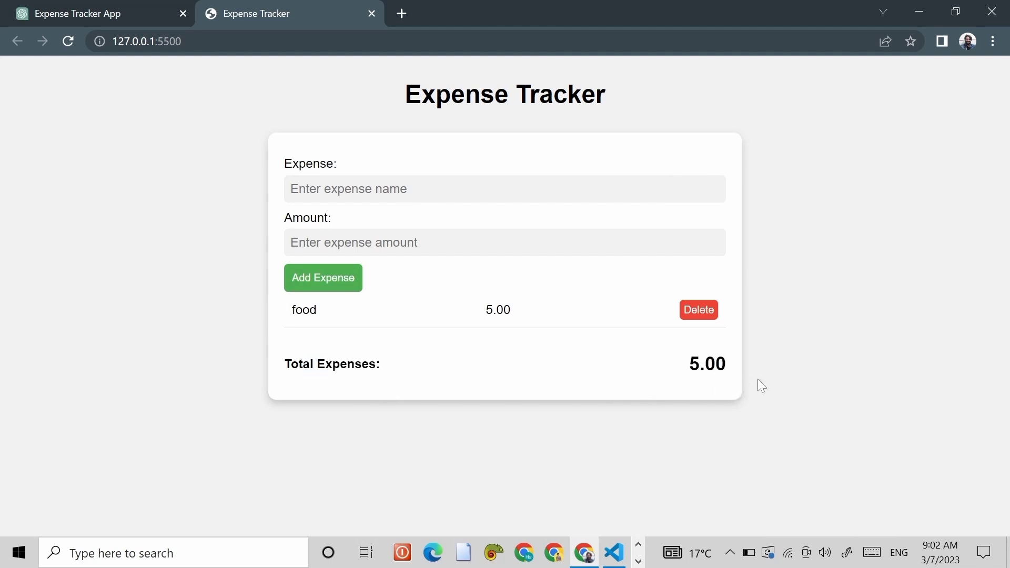